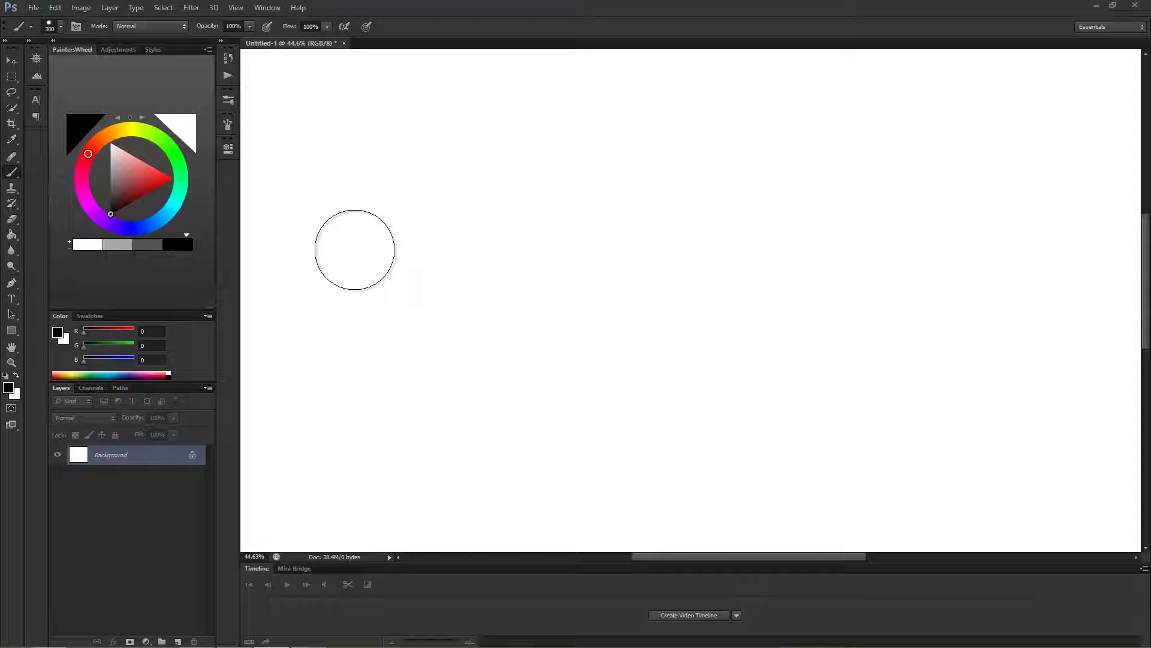
# - Paint horizontal and curved test strokes, then enlarge the brush to 500 px
pyautogui.moveTo(341, 270); pyautogui.dragTo(997, 270)
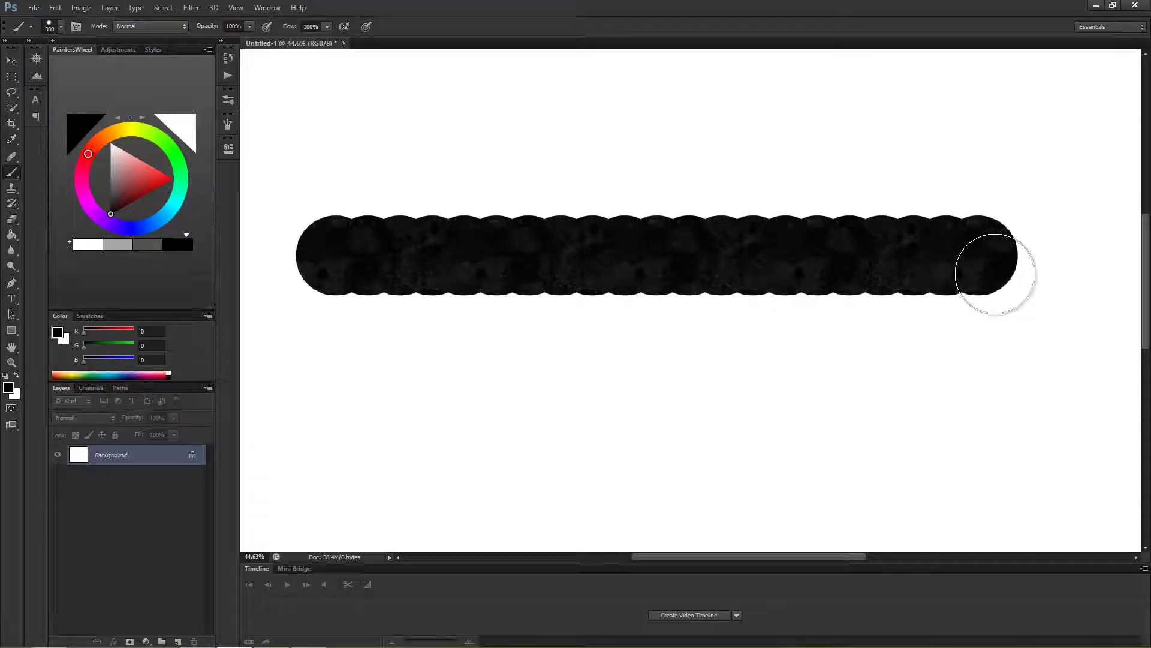
pyautogui.scroll(-1, 781, 350)
pyautogui.moveTo(744, 389); pyautogui.dragTo(666, 336)
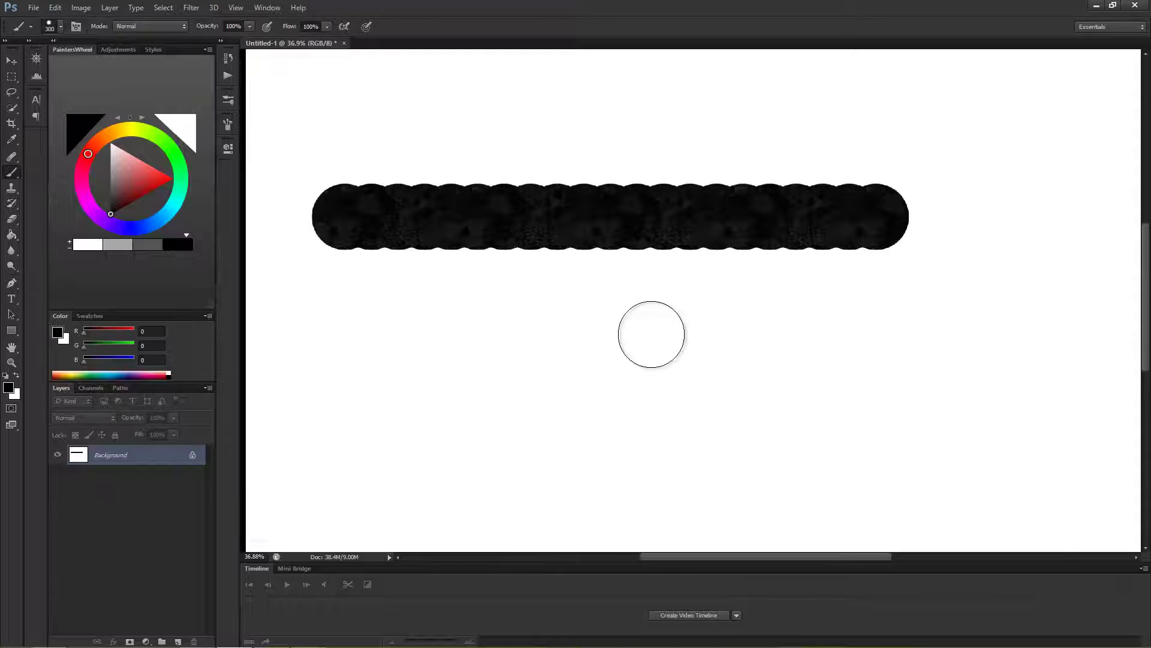
pyautogui.moveTo(414, 430); pyautogui.dragTo(767, 319)
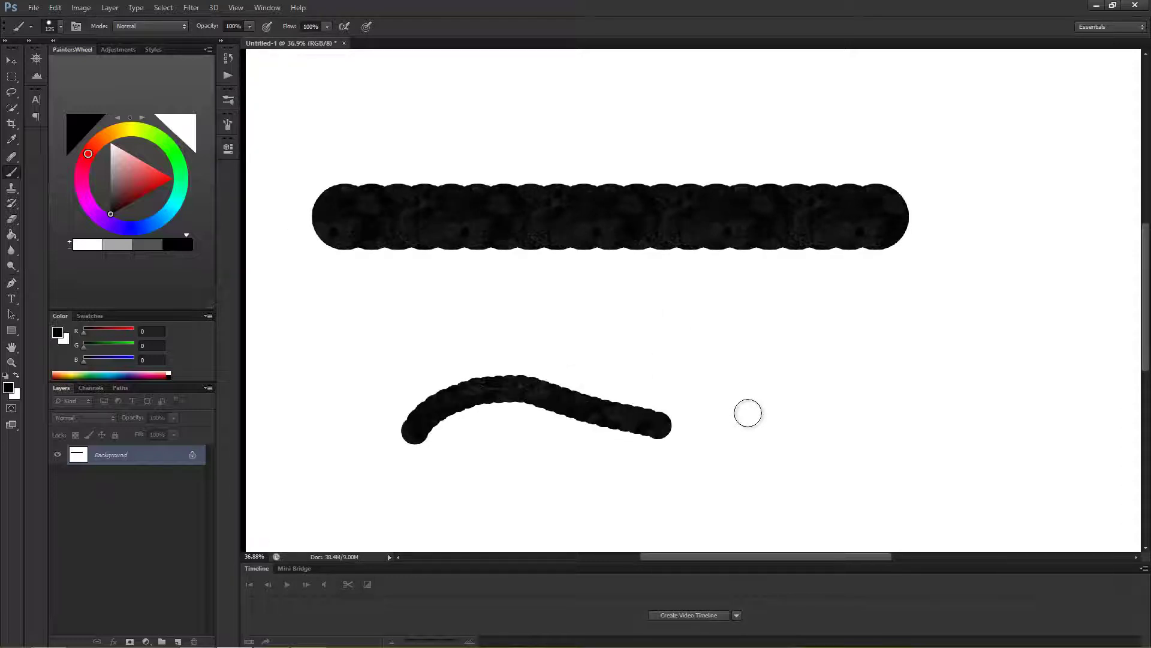
pyautogui.press(']')
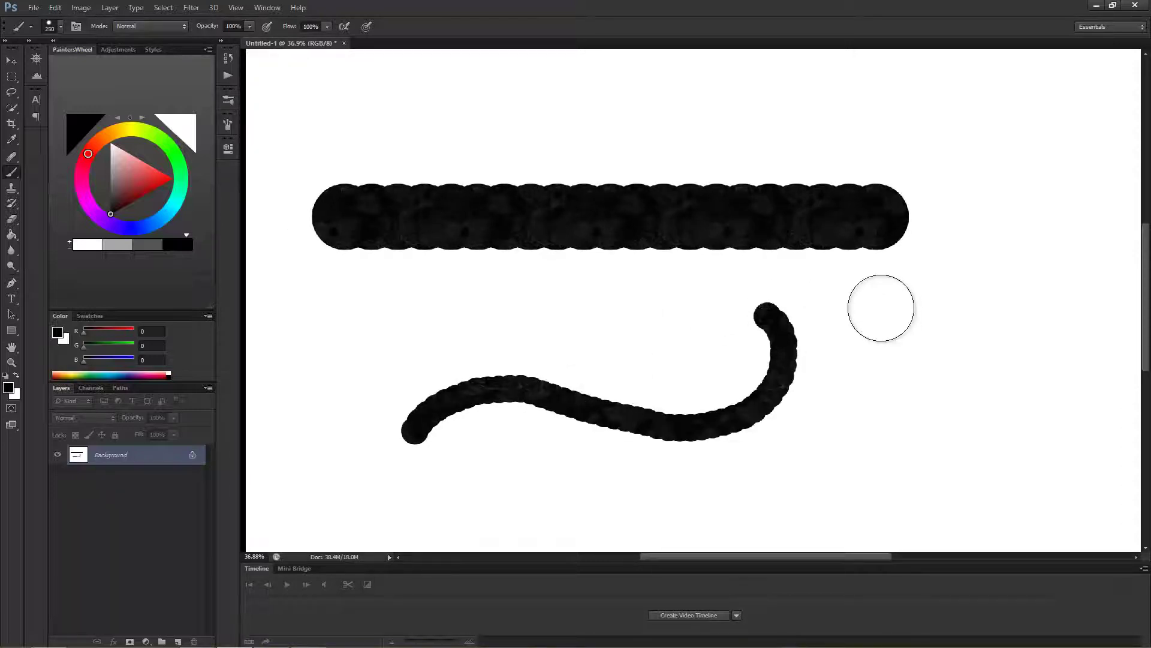
pyautogui.press(']')
pyautogui.press(']')
pyautogui.press(']')
pyautogui.press(']')
pyautogui.press(']')
pyautogui.scroll(3, 470, 184)
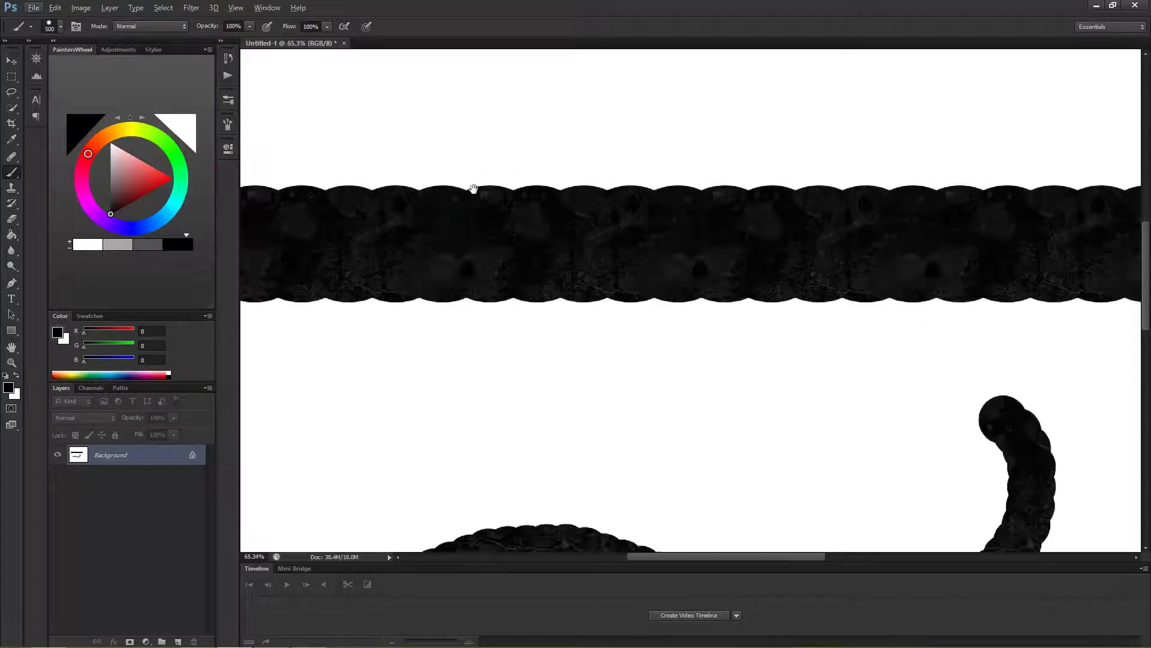
# - Zoom in on the strokes' overlapping circles, clear the canvas, and open the Brush settings panel
pyautogui.moveTo(471, 188); pyautogui.dragTo(576, 207)
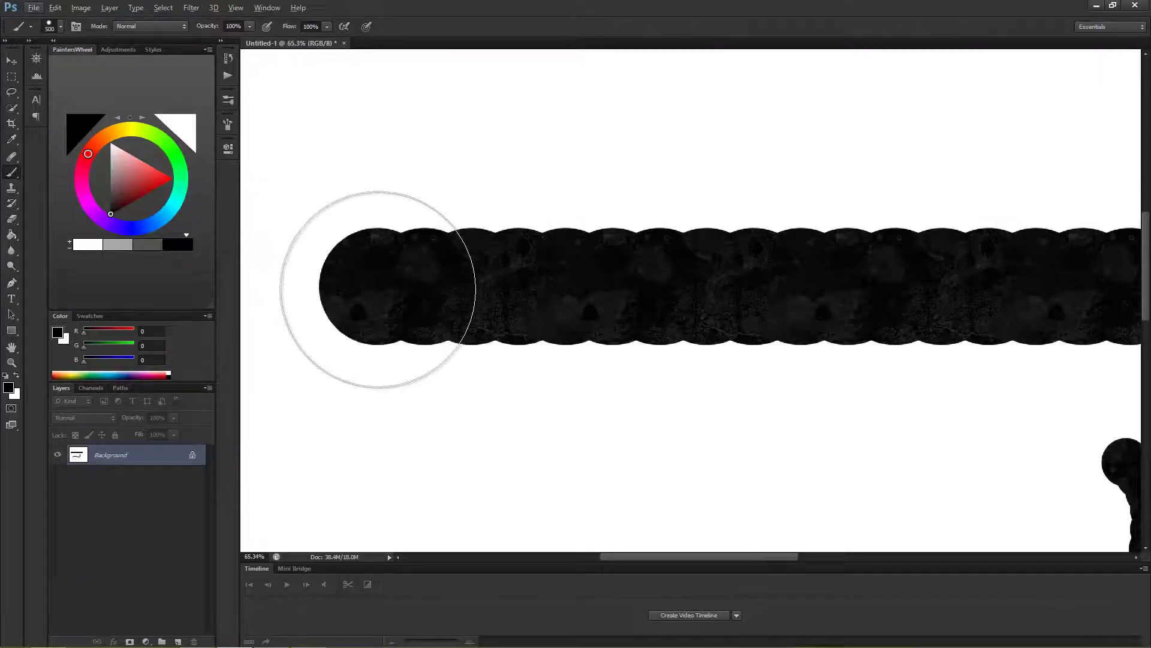
pyautogui.scroll(-2, 728, 276)
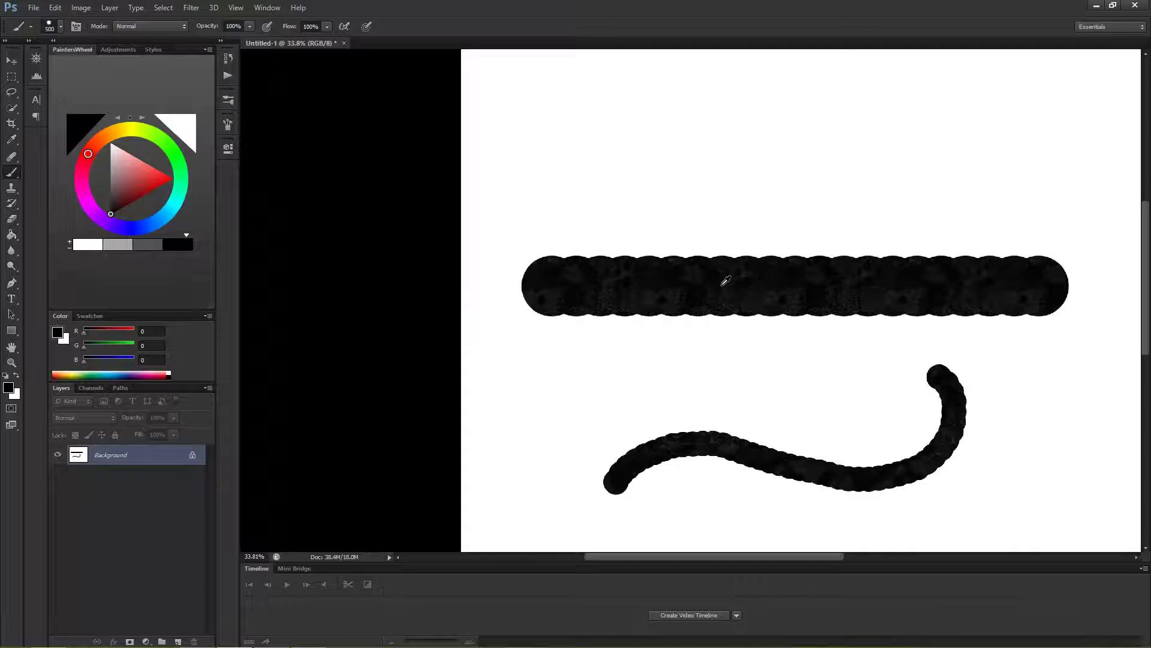
pyautogui.scroll(-1, 627, 272)
pyautogui.scroll(2, 627, 272)
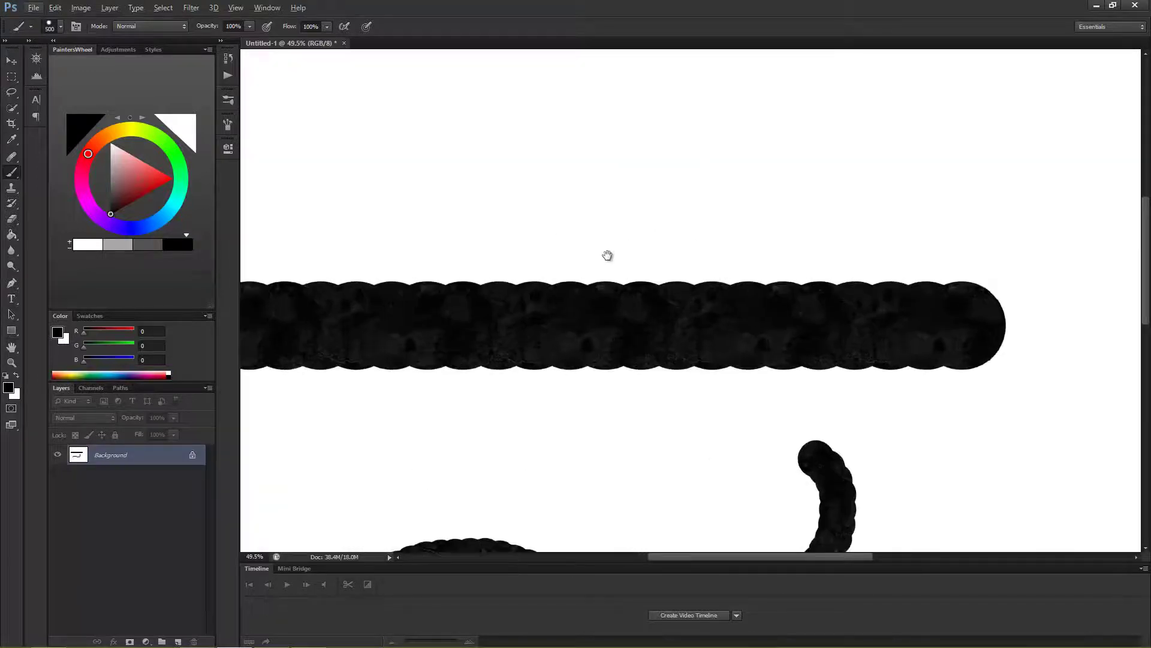
pyautogui.moveTo(607, 255); pyautogui.dragTo(661, 236)
pyautogui.hotkey('ctrl', 'alt', 'z')
pyautogui.hotkey('ctrl', 'alt', 'z')
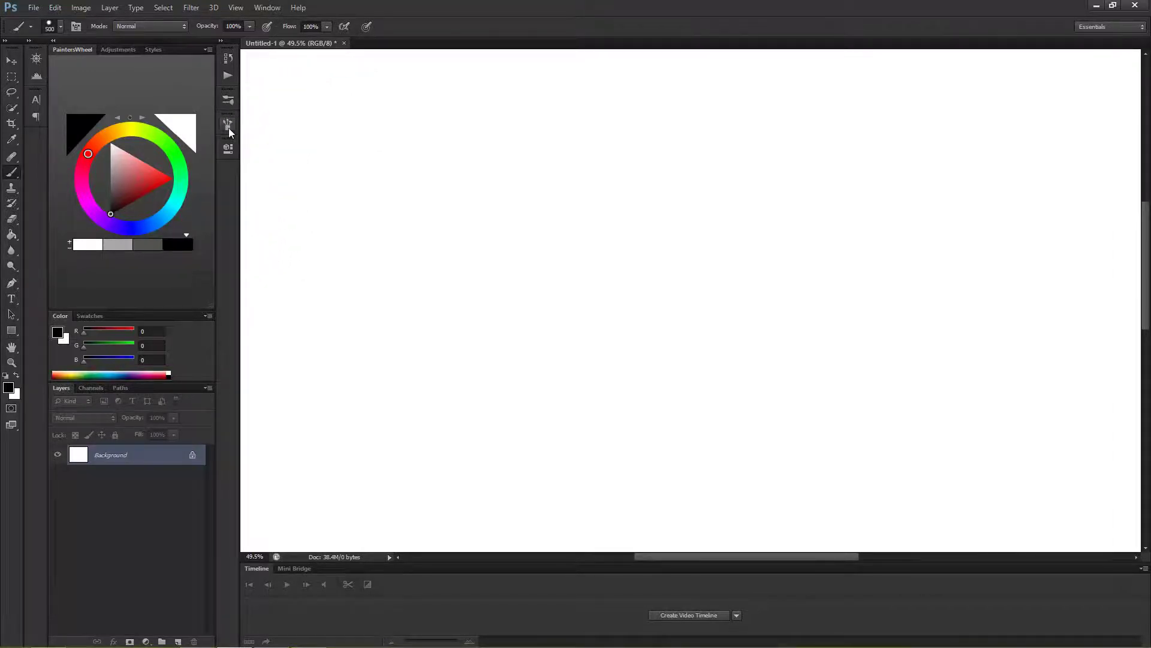
pyautogui.click(263, 9)
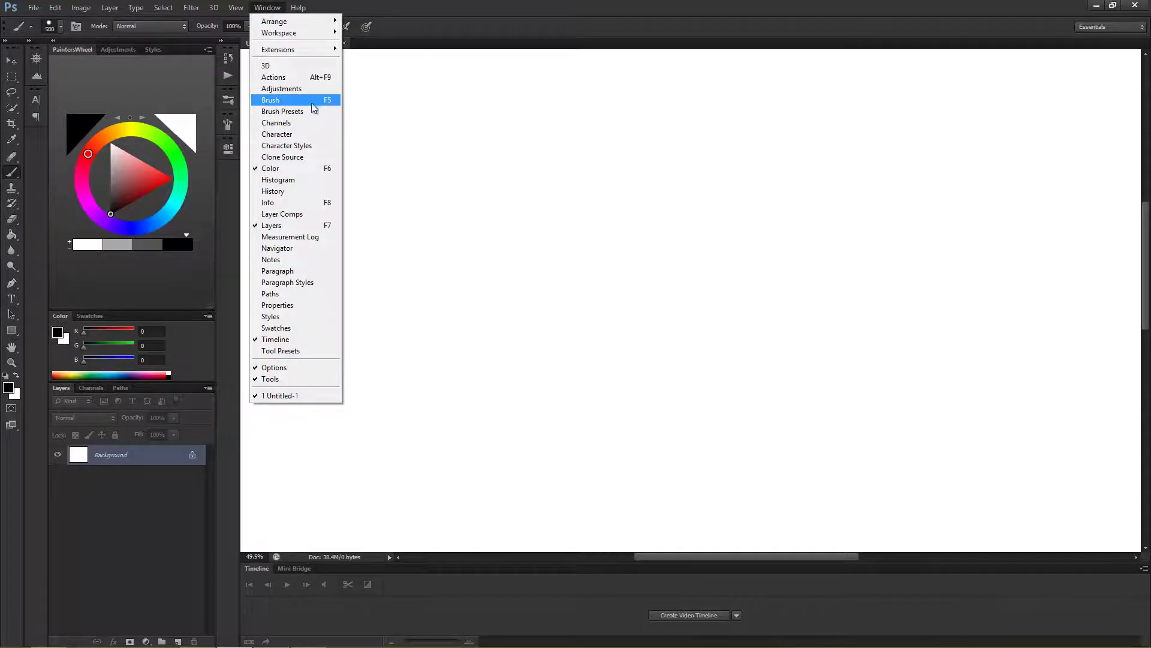
pyautogui.click(226, 127)
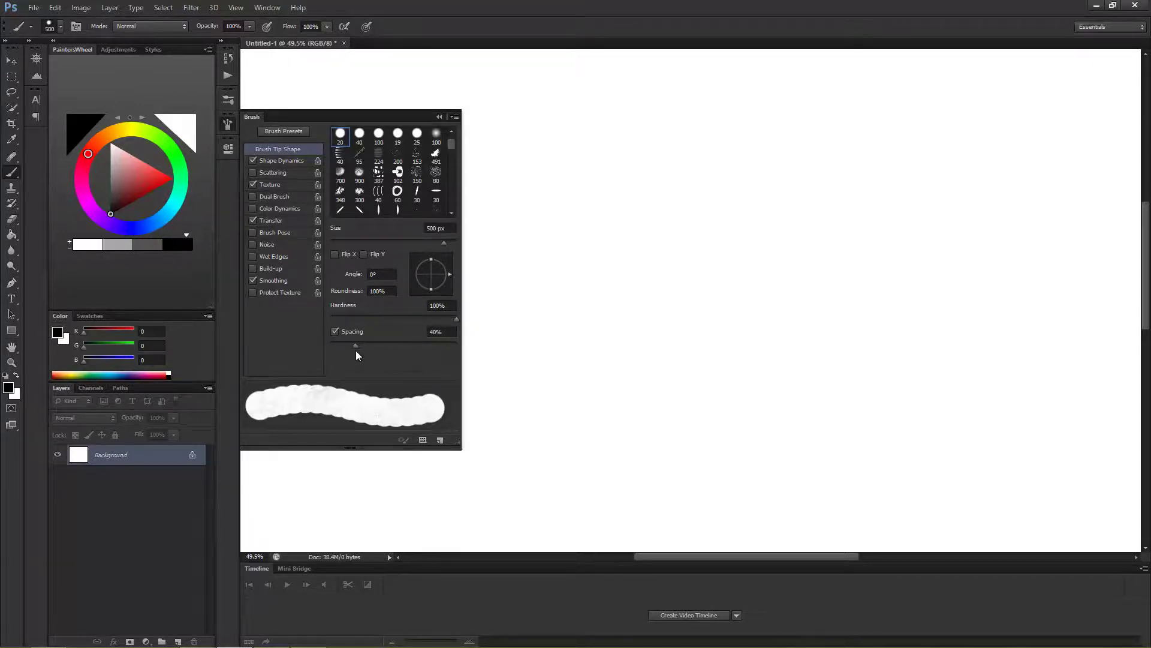
# - Lower the brush spacing from 40% to 16%
pyautogui.moveTo(357, 344); pyautogui.dragTo(348, 345)
pyautogui.moveTo(348, 345); pyautogui.dragTo(340, 349)
pyautogui.click(622, 283)
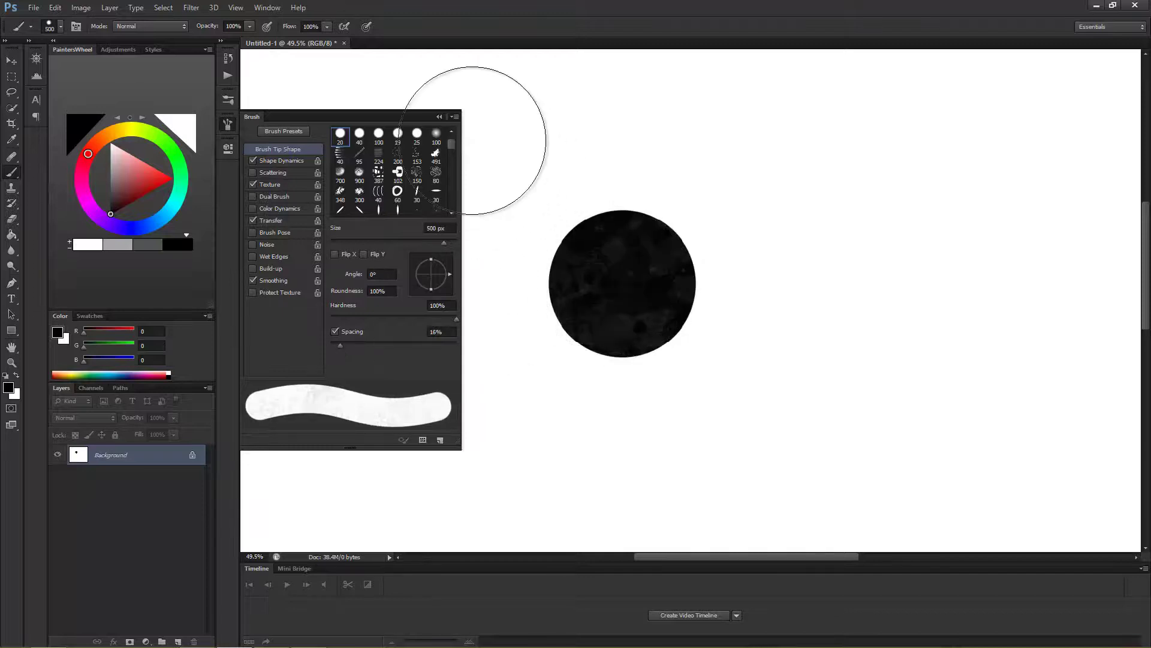
# - Hide the Brush panel and paint a long horizontal test stroke at 16% spacing
pyautogui.hotkey('ctrl', 'z')
pyautogui.click(439, 117)
pyautogui.scroll(-2, 452, 150)
pyautogui.click(417, 242)
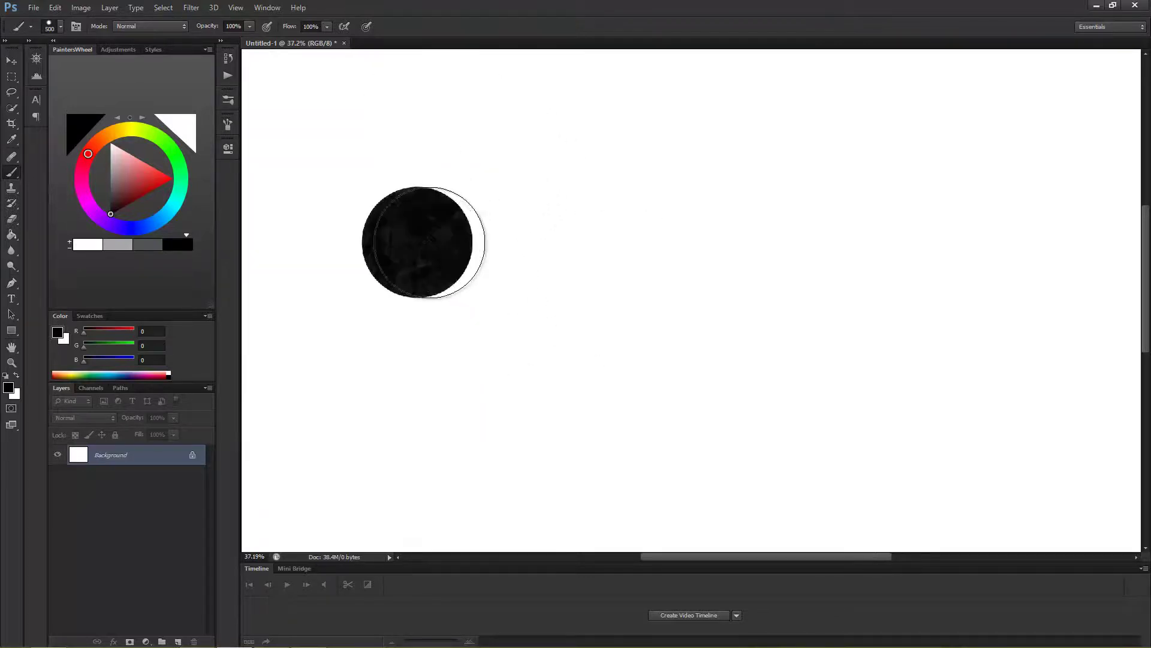
pyautogui.moveTo(427, 241); pyautogui.dragTo(1022, 242)
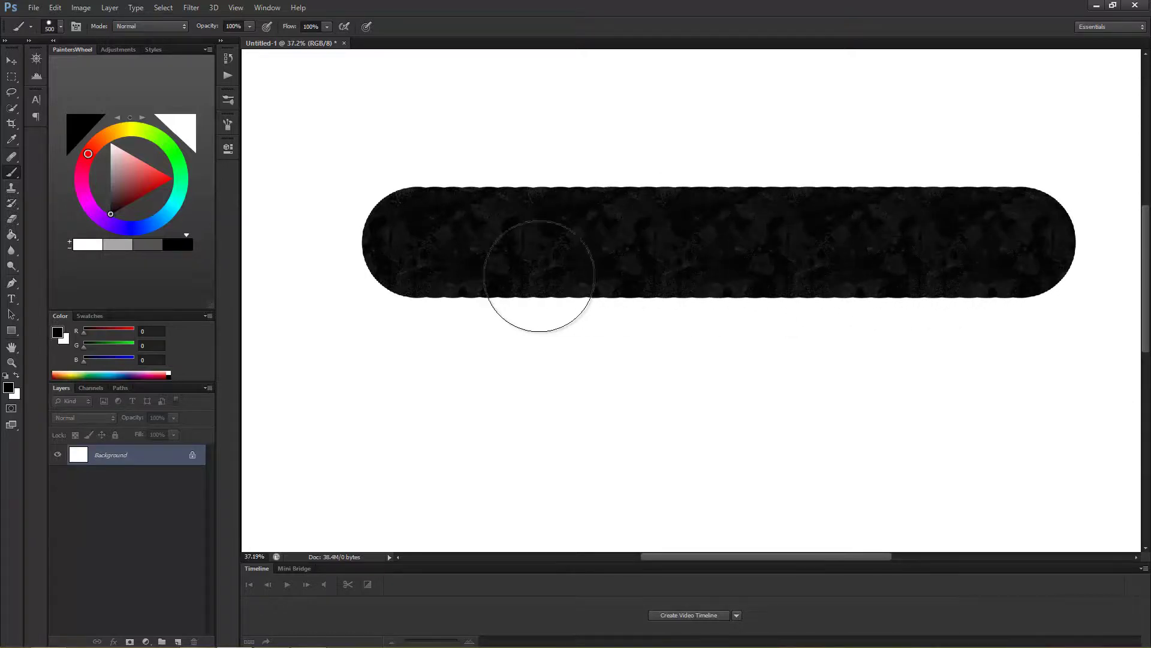
# - Clear the test stroke, lower spacing to about 8%, and paint a long horizontal stroke
pyautogui.hotkey('ctrl', 'z')
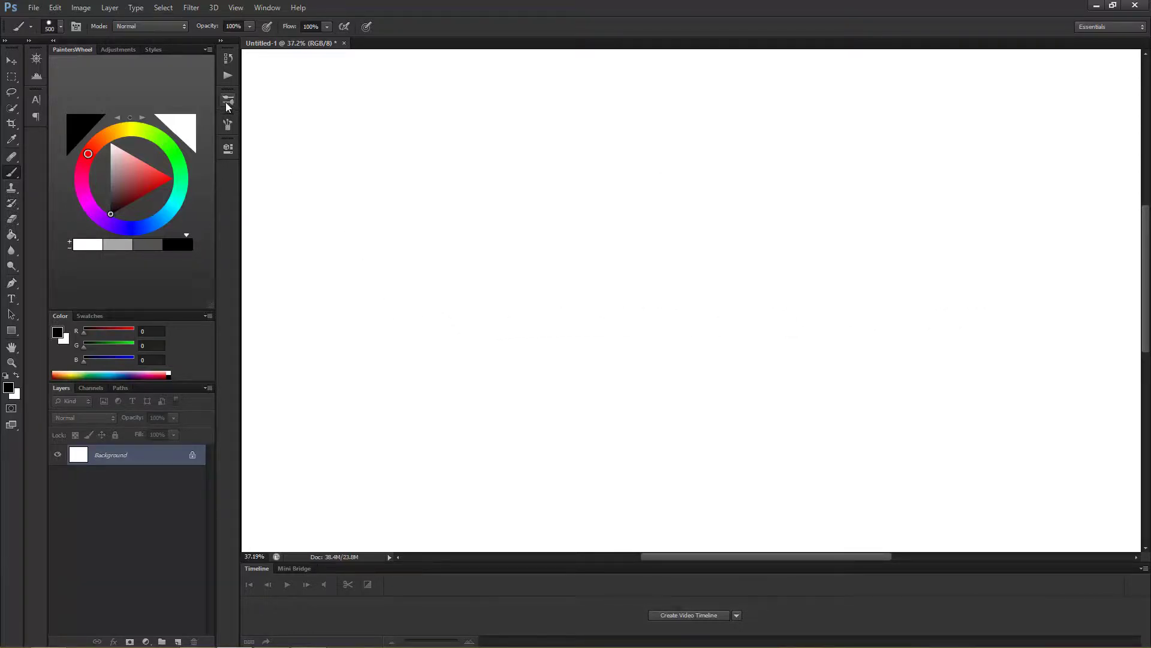
pyautogui.click(228, 126)
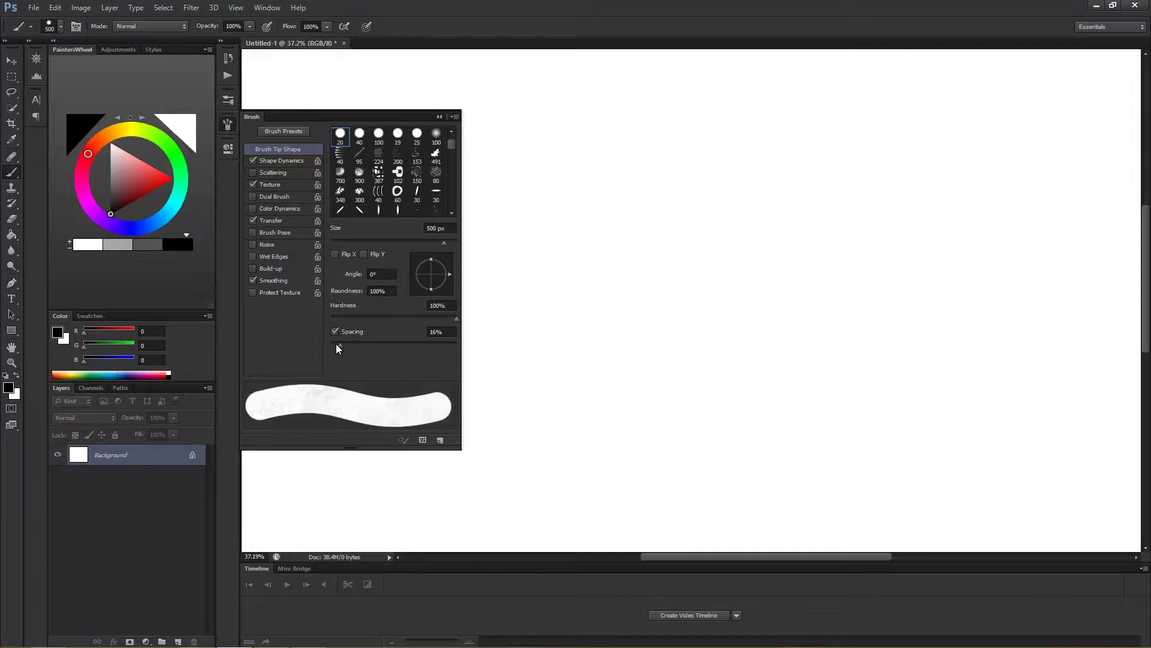
pyautogui.moveTo(335, 344); pyautogui.dragTo(335, 346)
pyautogui.click(439, 117)
pyautogui.moveTo(347, 242); pyautogui.dragTo(1014, 266)
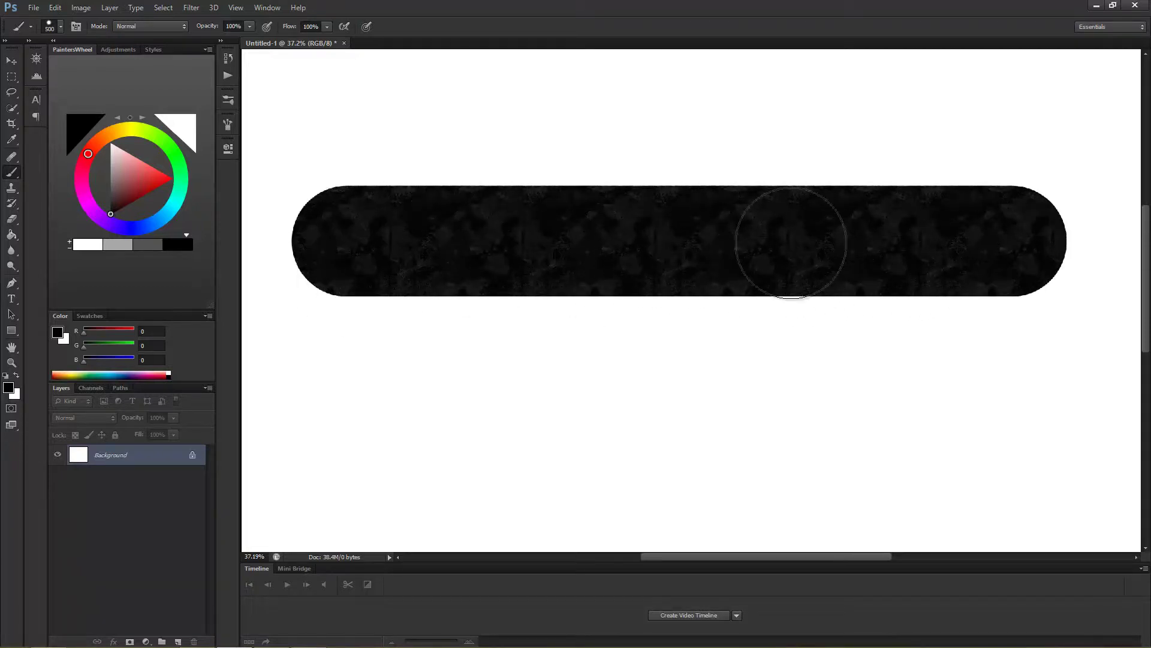
pyautogui.scroll(-2, 810, 279)
pyautogui.scroll(1, 753, 303)
pyautogui.scroll(1, 712, 298)
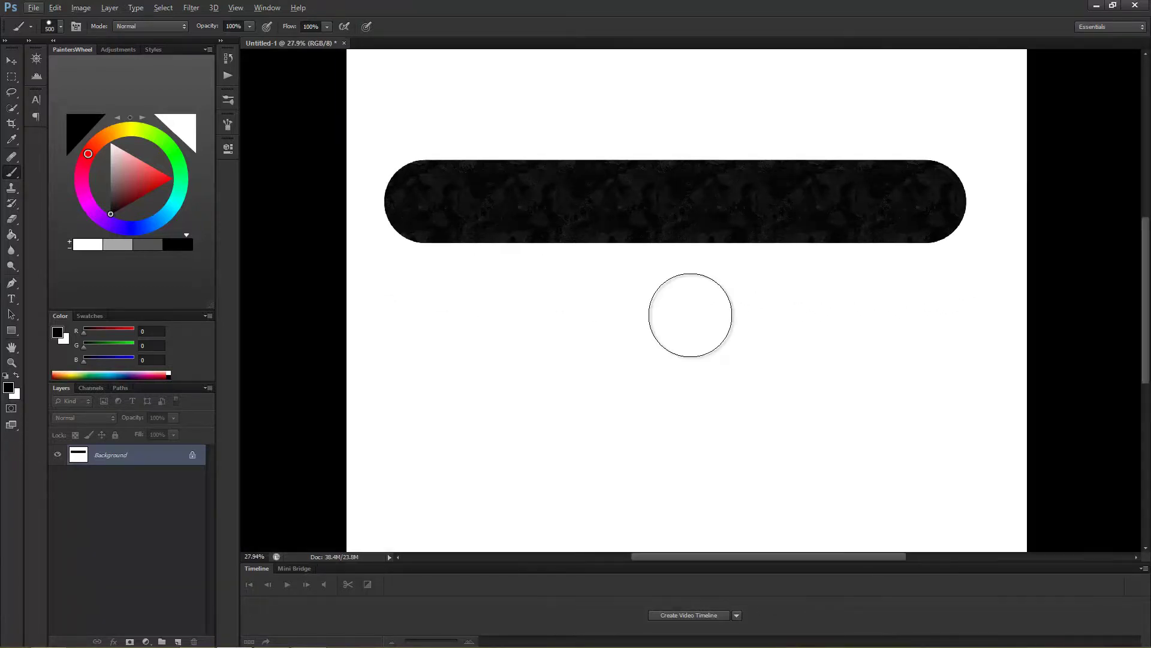
pyautogui.press('[')
pyautogui.press('[')
pyautogui.press('[')
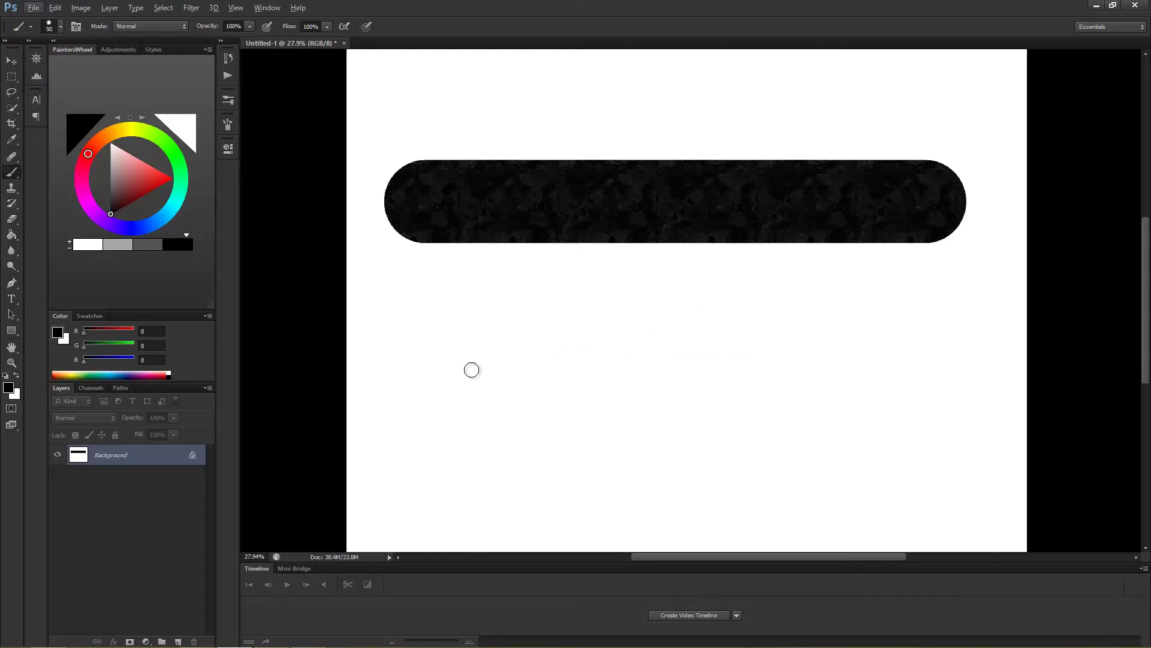
pyautogui.moveTo(463, 377); pyautogui.dragTo(498, 299)
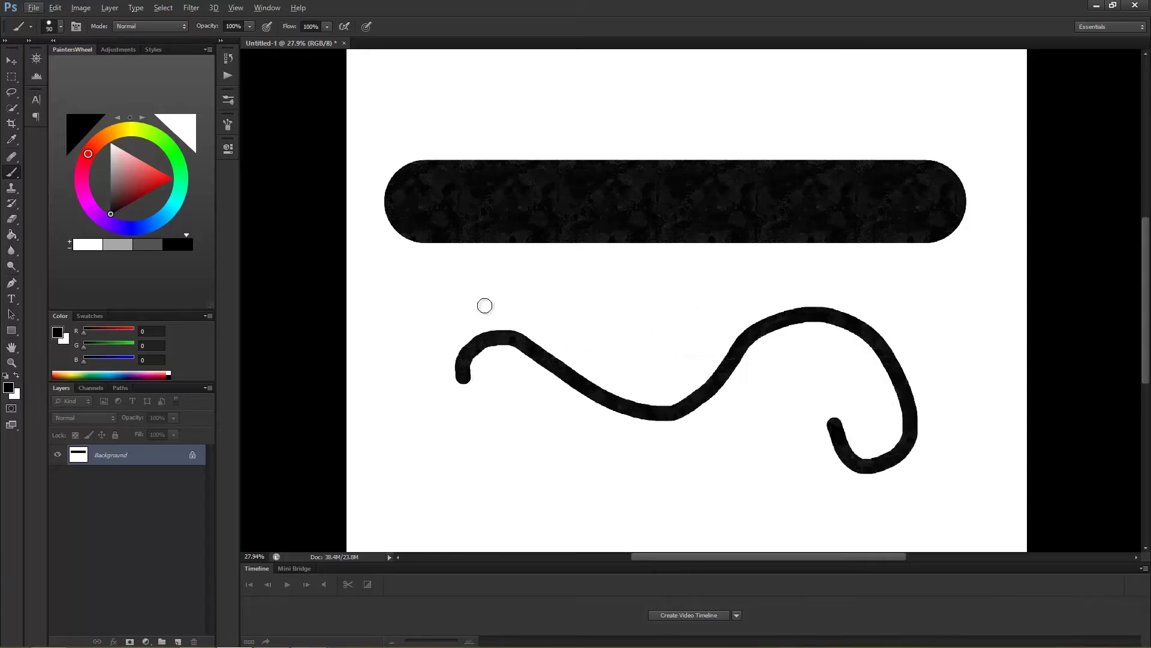
pyautogui.hotkey('ctrl', 'z')
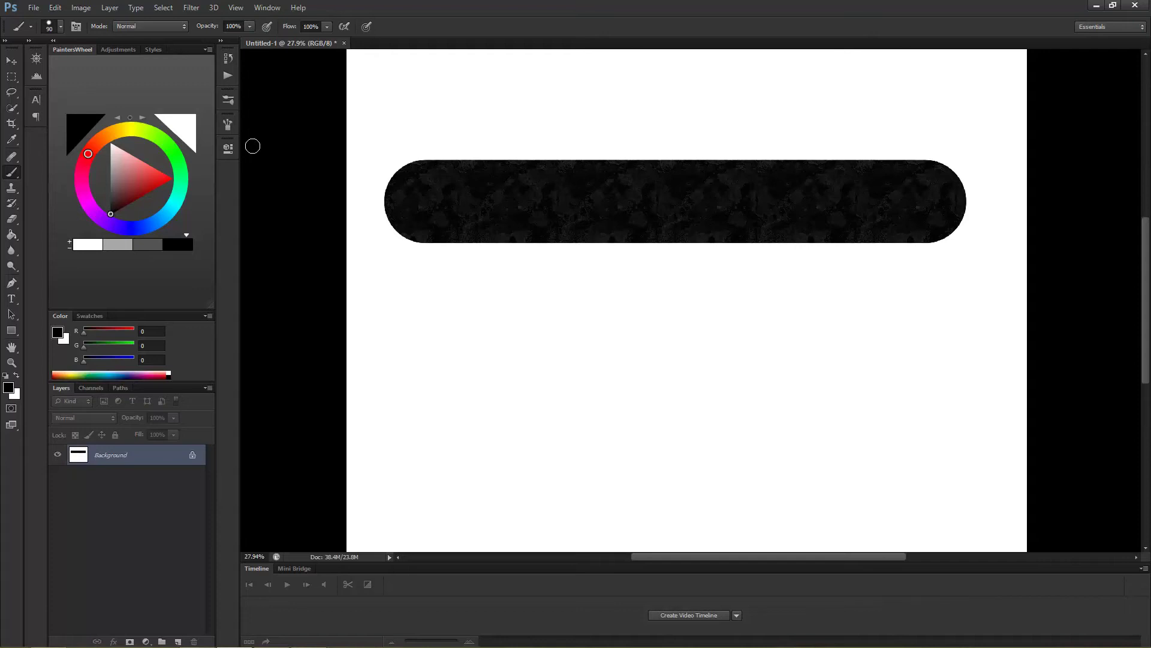